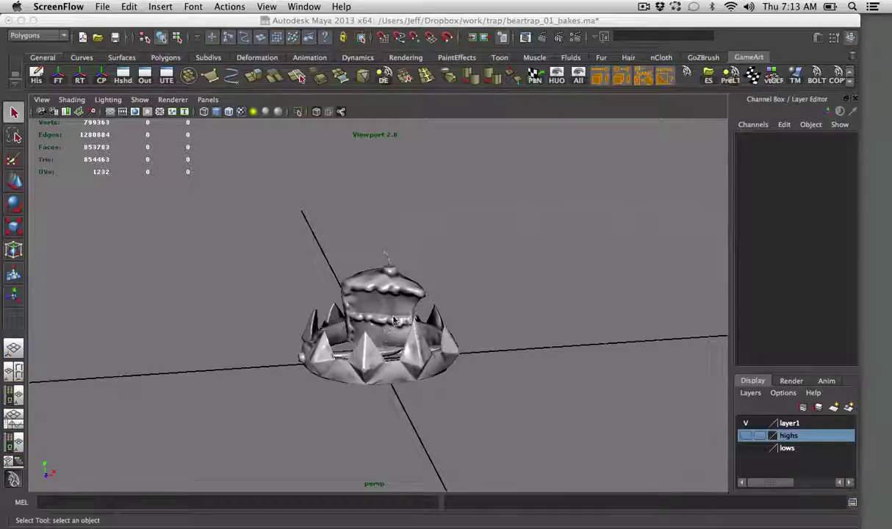
- Hide layer1's grey trap and show the highs layer's coloured pieces, tumbling to a level view
alt+drag(454, 328, 403, 354)
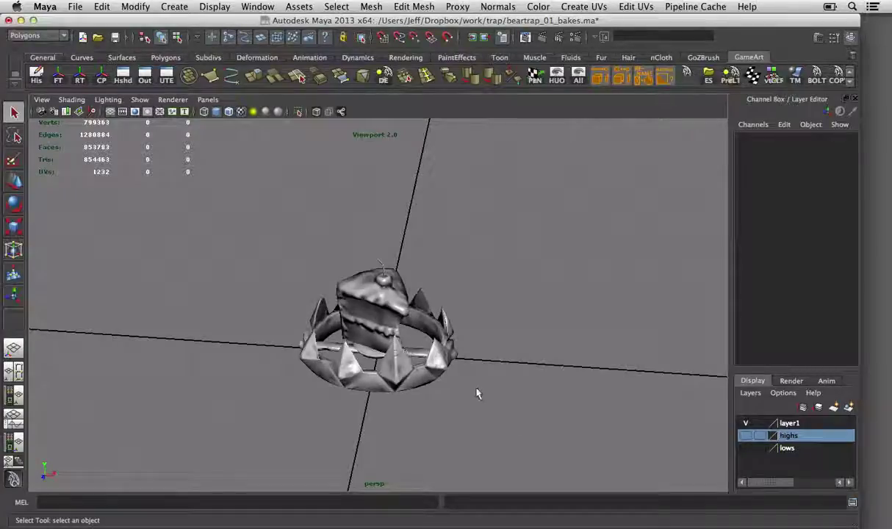
click(747, 425)
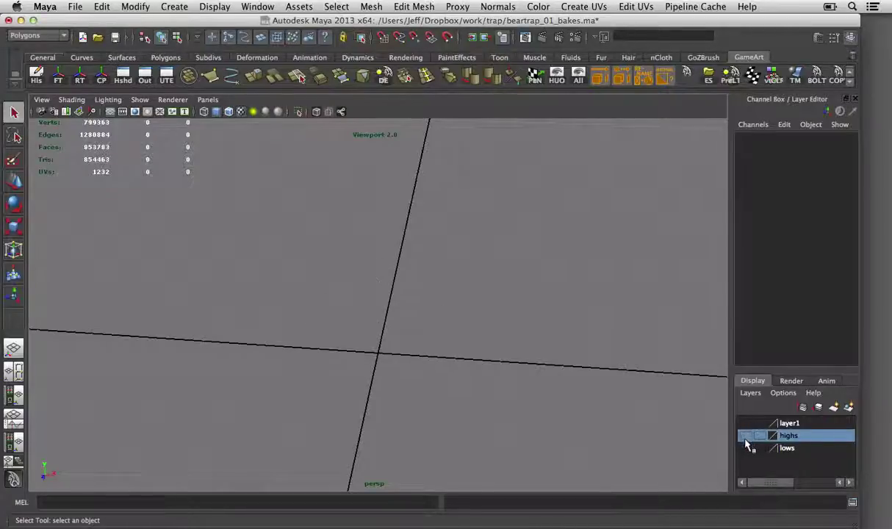
click(746, 437)
alt+drag(367, 352, 334, 389)
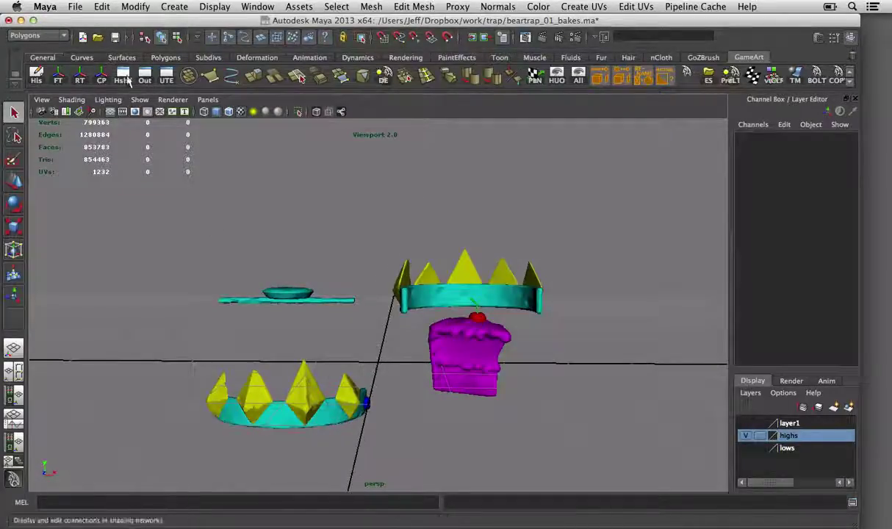
- Create a new Lambert material, lambert9, in Hypershade and open its attributes
click(122, 76)
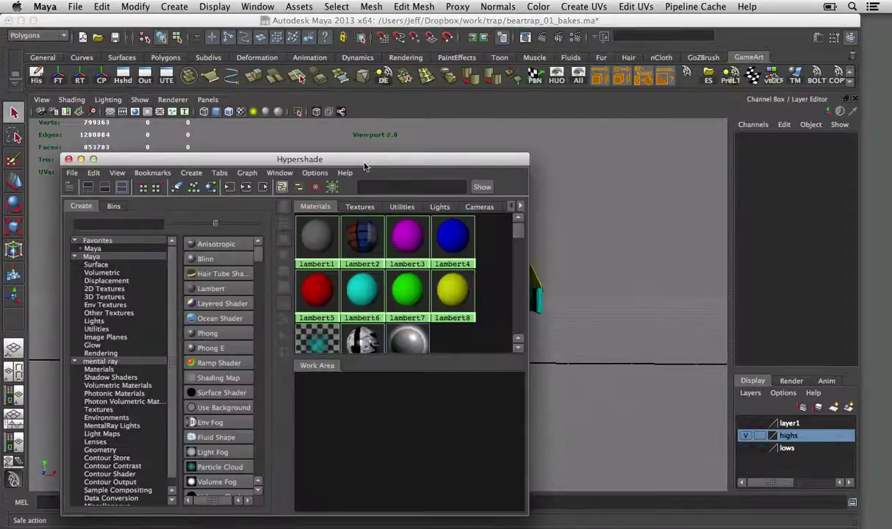
drag(363, 162, 709, 51)
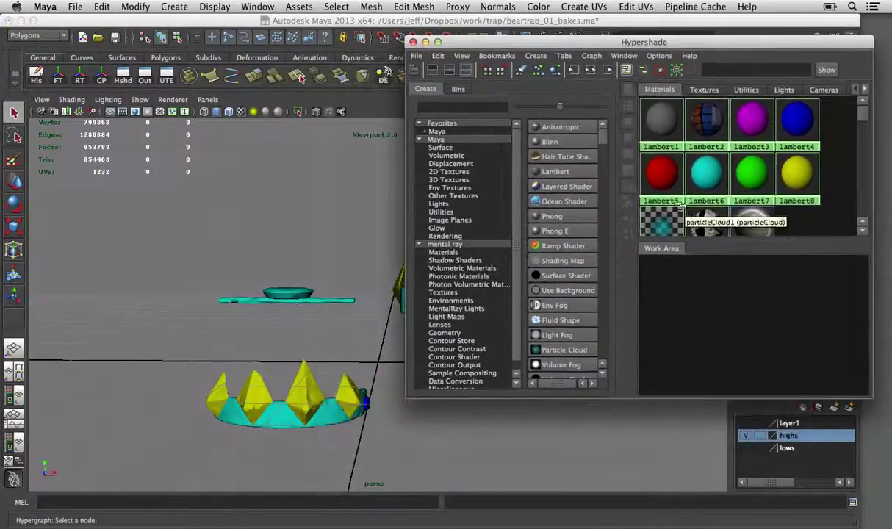
click(556, 172)
drag(644, 42, 359, 62)
double_click(388, 319)
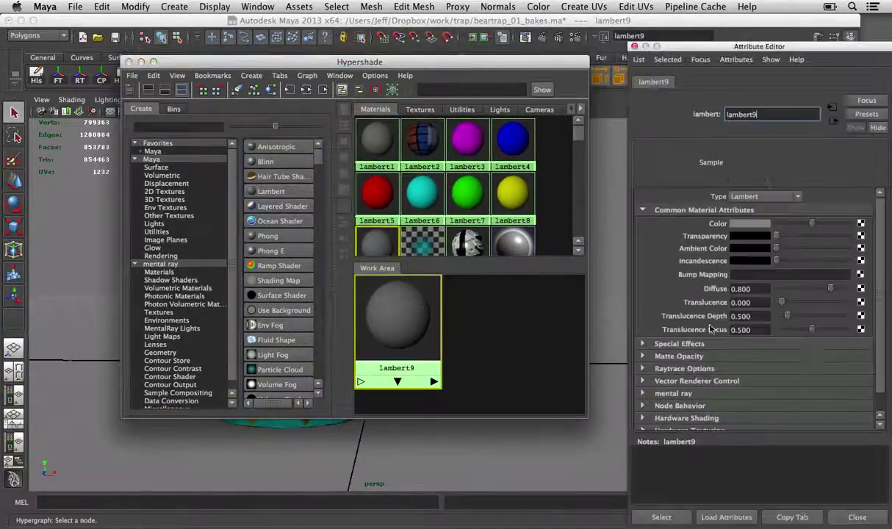
- Set lambert9's colour to orange (H 23.7, S 0.94, V 0.93)
click(763, 224)
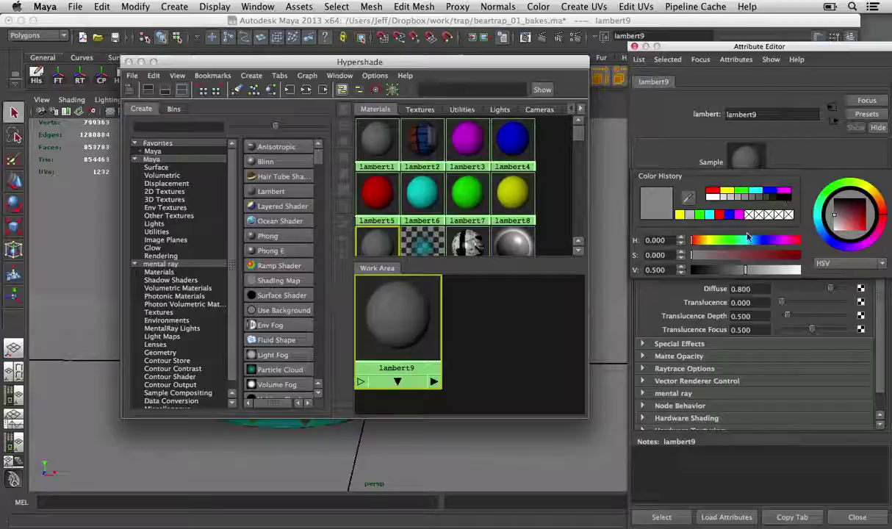
drag(696, 244, 701, 244)
drag(773, 255, 796, 269)
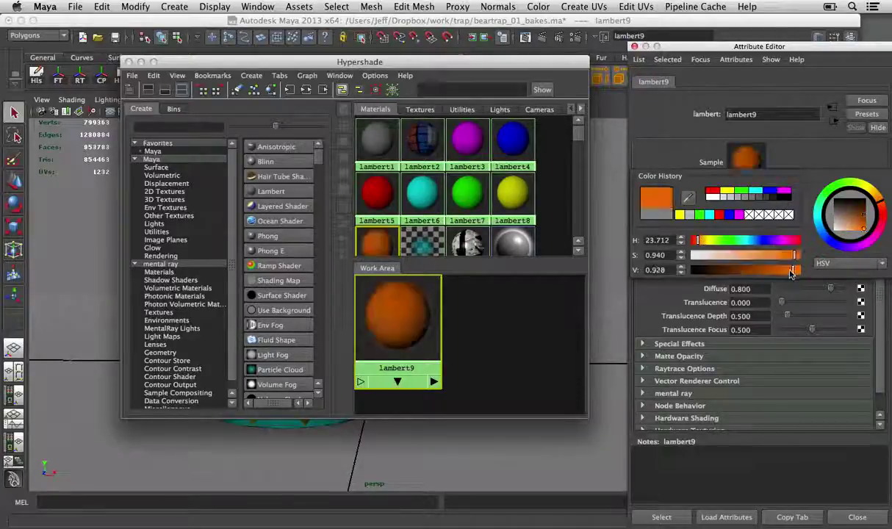
key(ctrl+a)
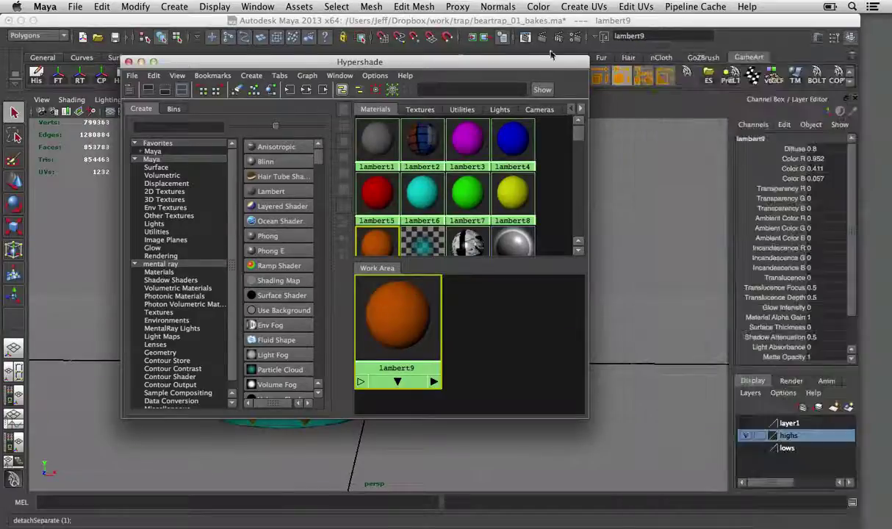
drag(547, 65, 881, 88)
click(363, 272)
alt+drag(365, 272, 393, 322)
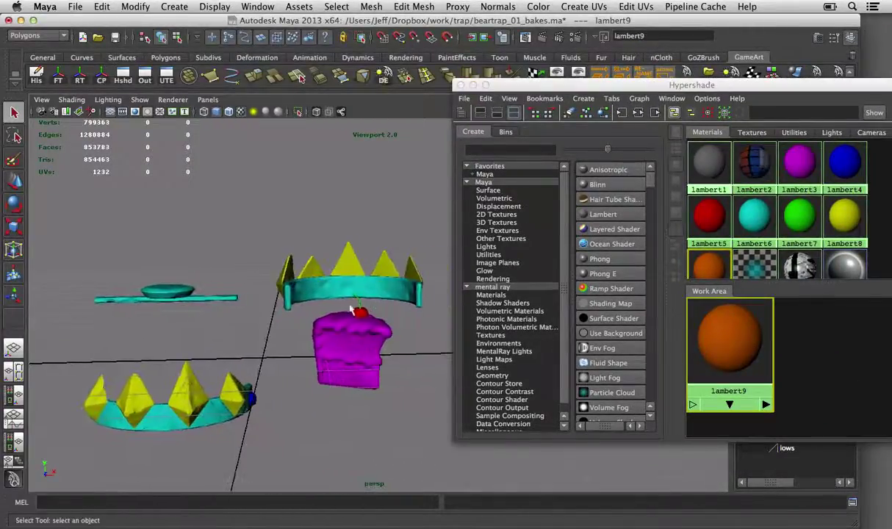
- Assign the orange lambert9 material to two spikes on the lower crown
click(305, 300)
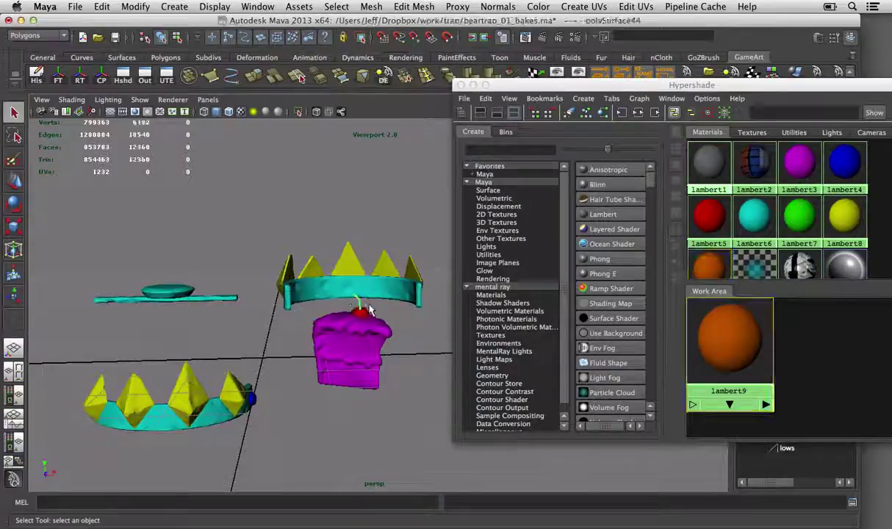
click(204, 395)
right_click(709, 250)
click(709, 250)
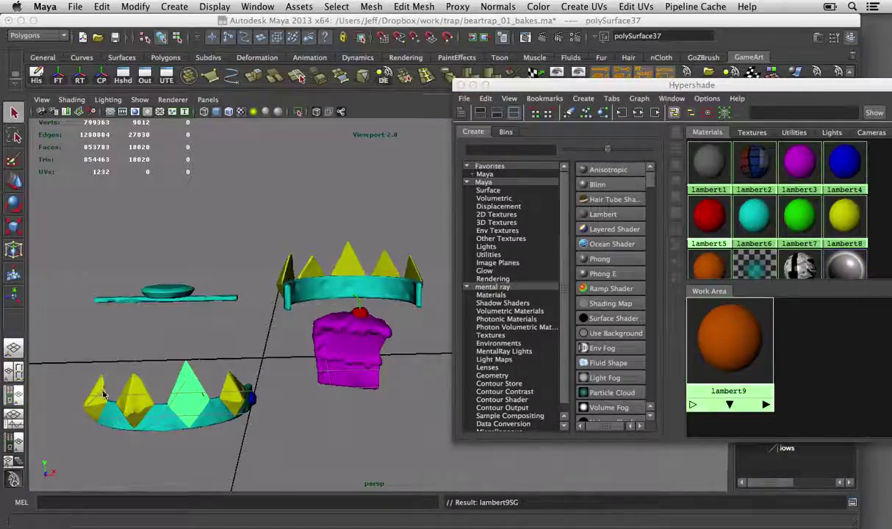
click(103, 393)
right_click(712, 265)
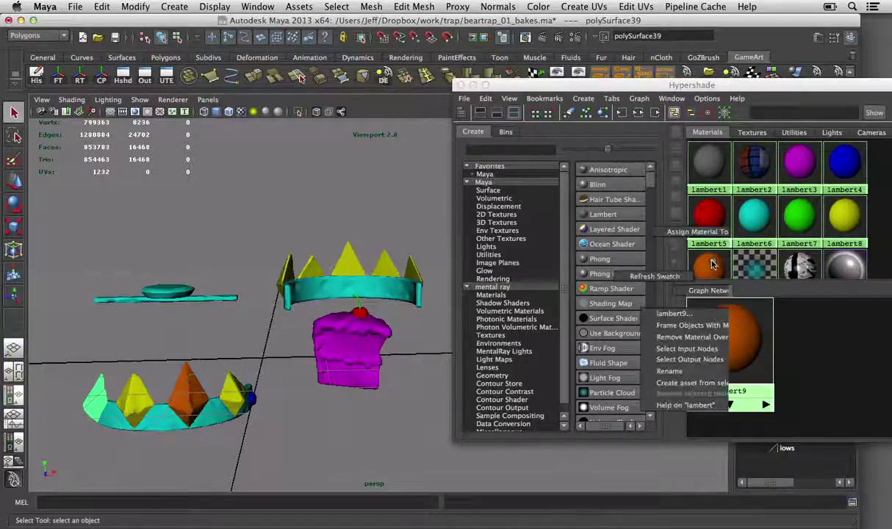
click(696, 231)
- Assign lambert9 to two upper-crown spikes, then close Hypershade
click(313, 271)
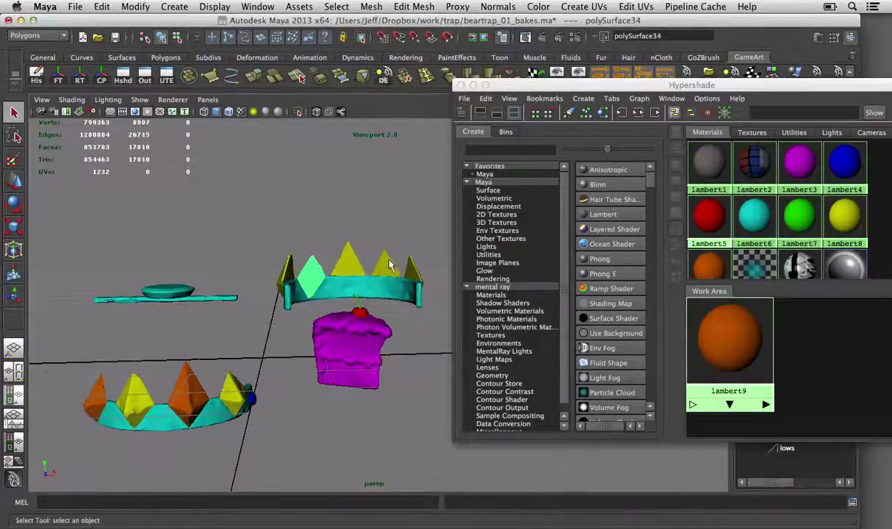
shift+click(388, 266)
right_click(708, 216)
click(707, 197)
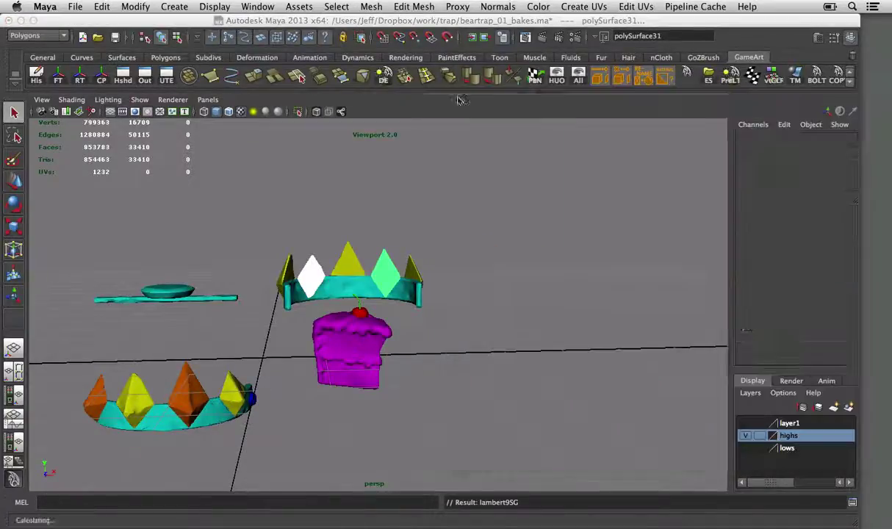
click(461, 85)
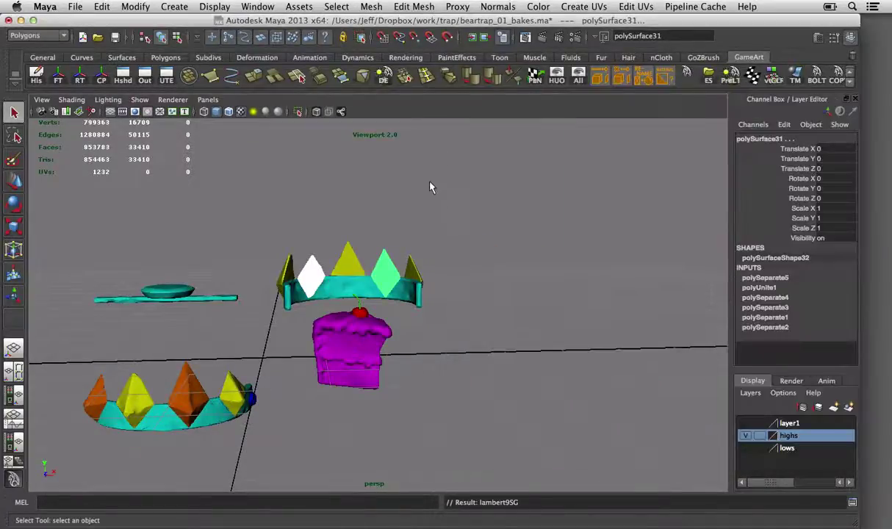
- Deselect and orbit around the high-poly trap to inspect the alternating orange and yellow spikes
click(433, 197)
alt+drag(433, 197, 420, 321)
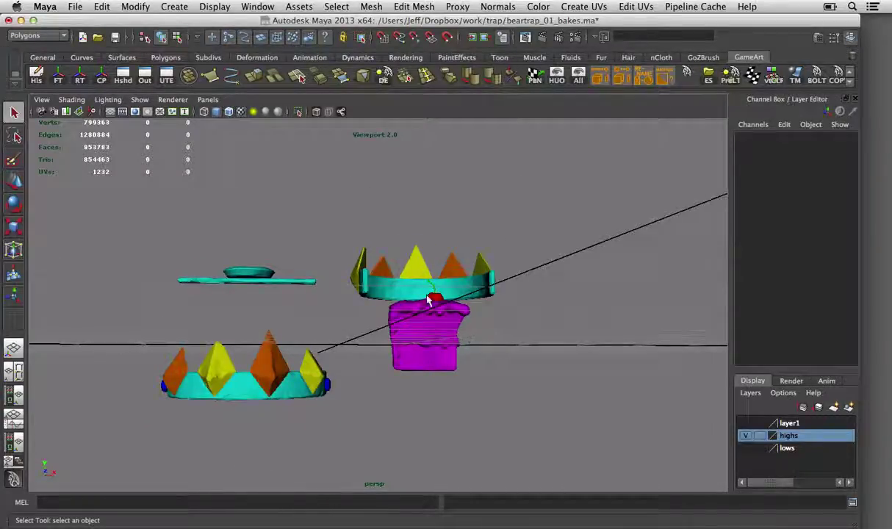
alt+drag(431, 301, 389, 313)
alt+middle_drag(389, 313, 433, 317)
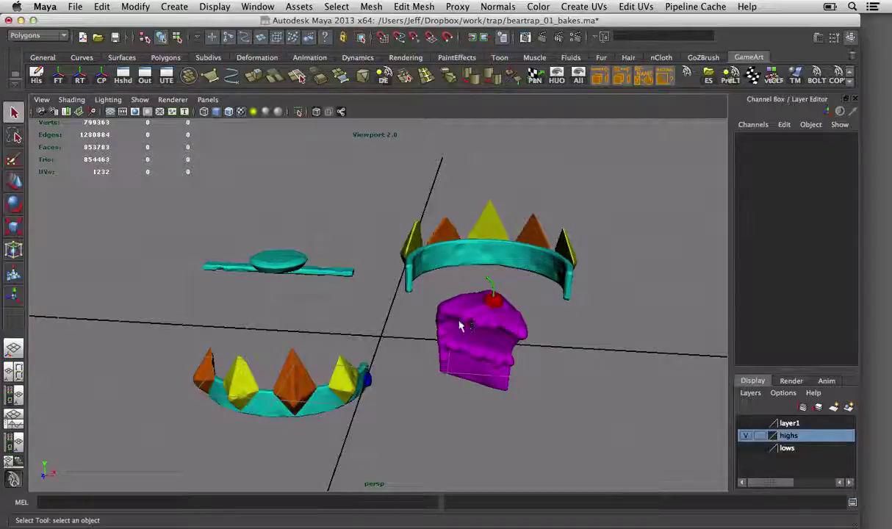
alt+drag(339, 361, 323, 305)
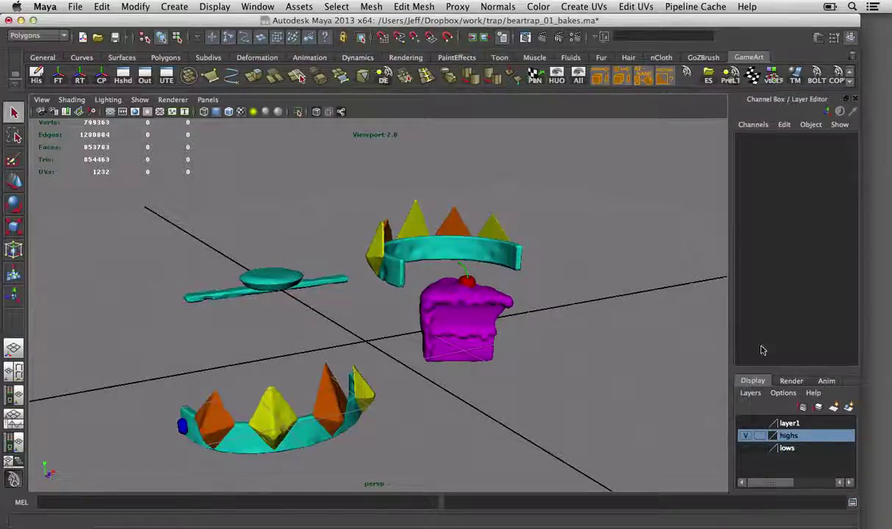
mouse_move(533, 362)
alt+mouse_down()
mouse_move(514, 360)
mouse_move(536, 356)
alt+mouse_up()
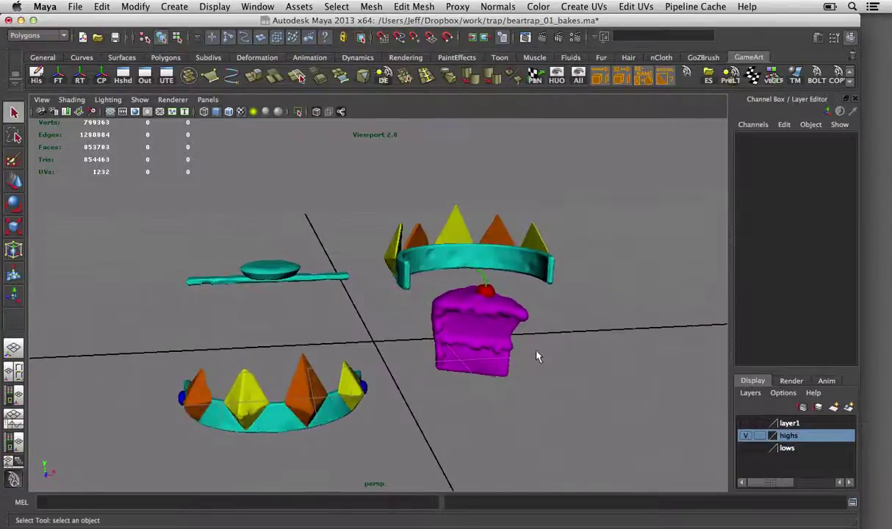
- Swap to the lows layer, select the low-poly meshes, and open Transfer Maps
click(747, 436)
click(747, 448)
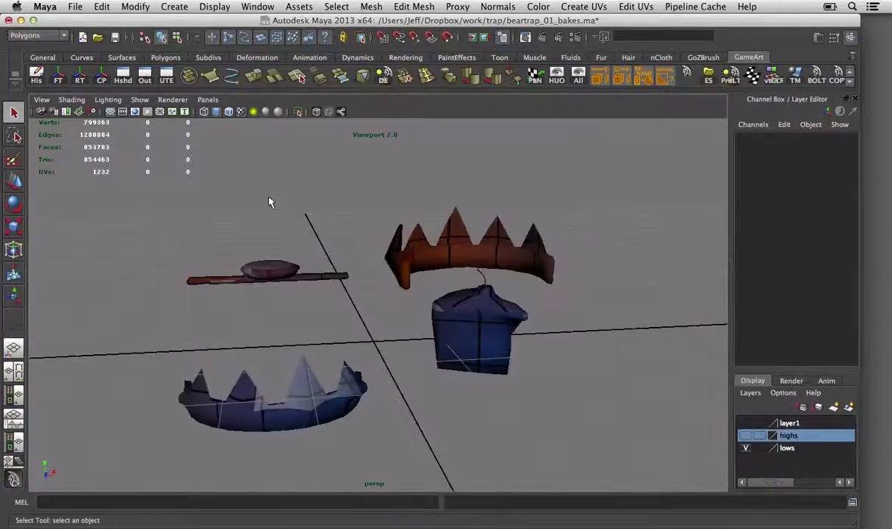
drag(166, 163, 486, 450)
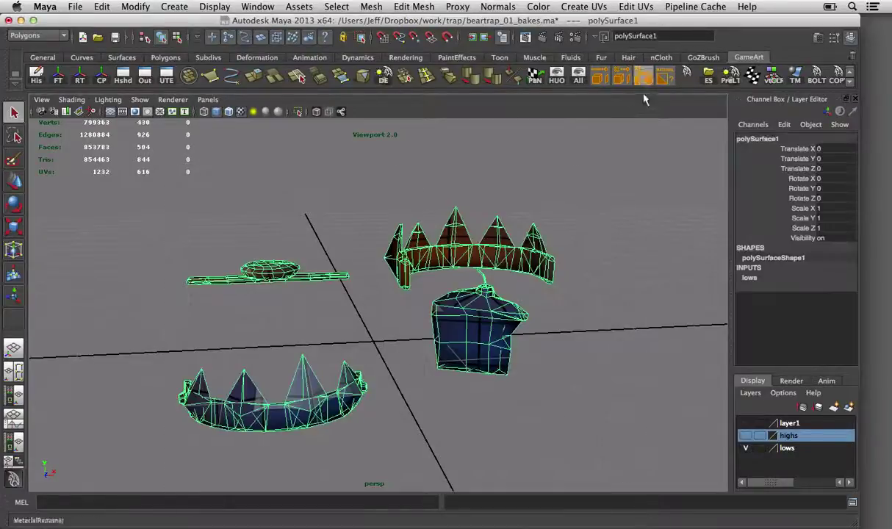
click(752, 74)
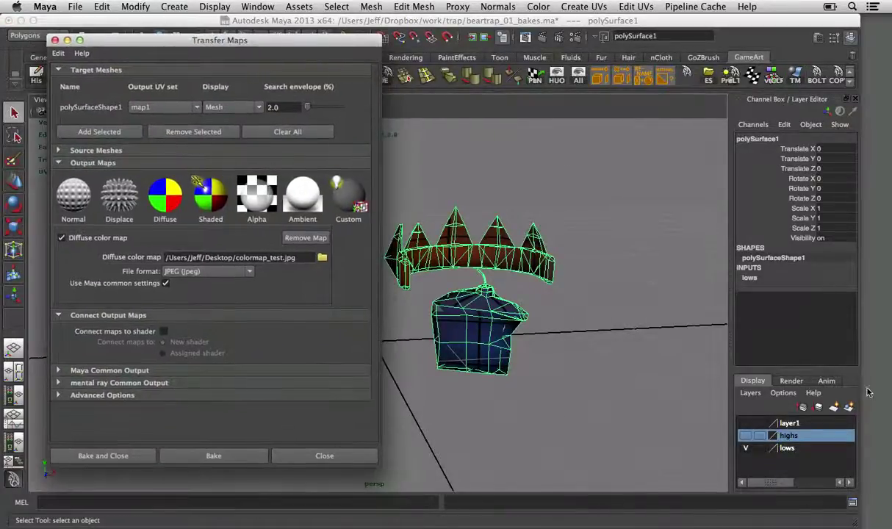
- Select all highs-layer objects and add them as Transfer Maps source meshes
click(745, 435)
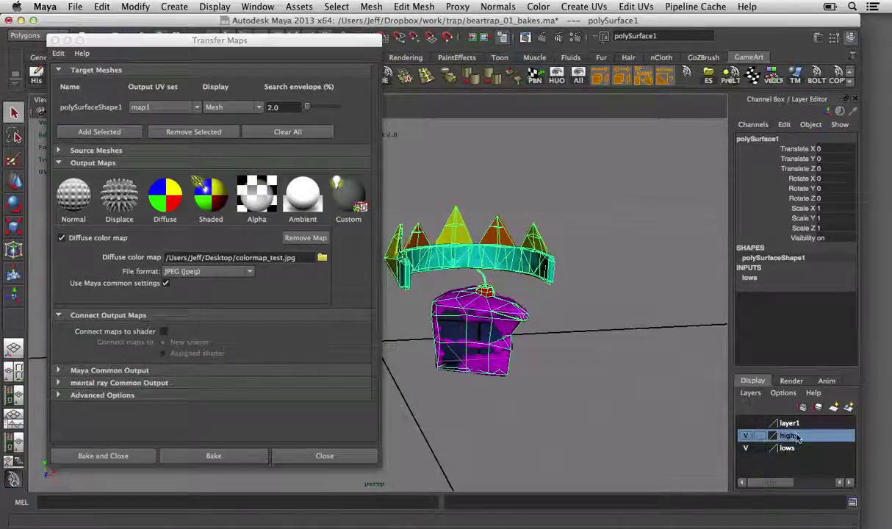
right_click(754, 413)
click(813, 344)
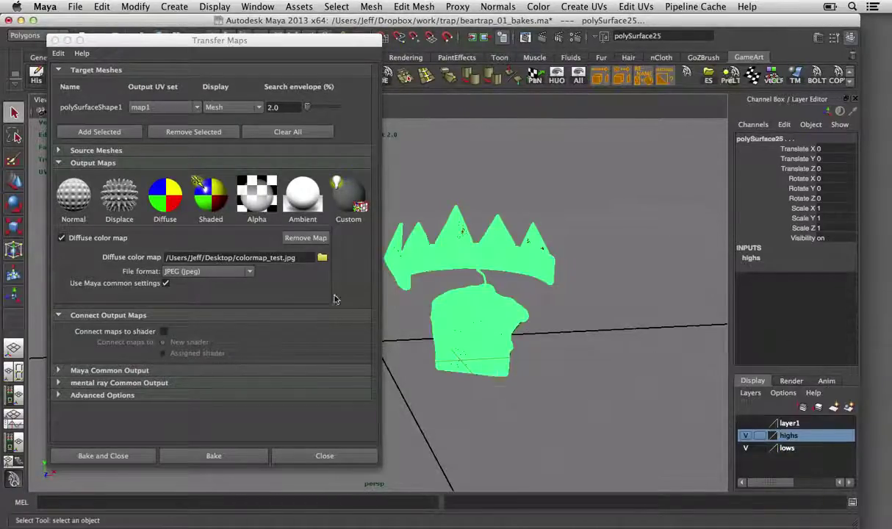
click(92, 161)
click(93, 151)
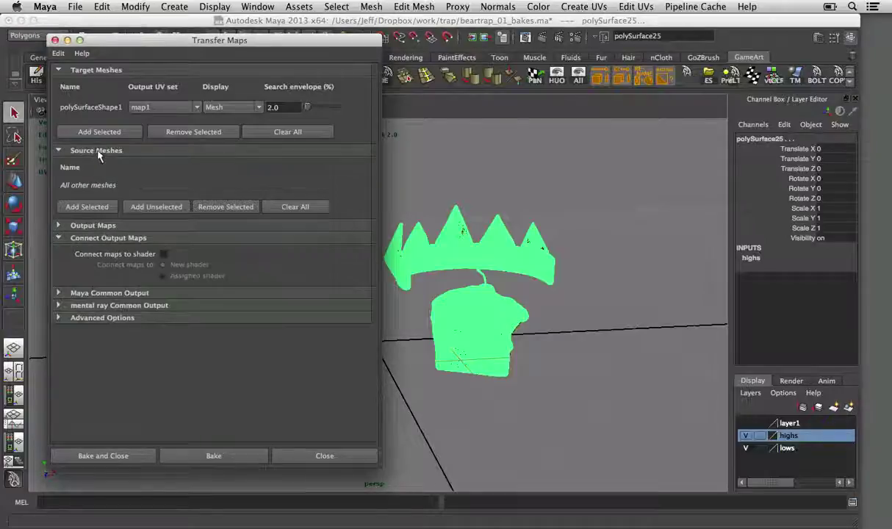
click(89, 205)
click(65, 153)
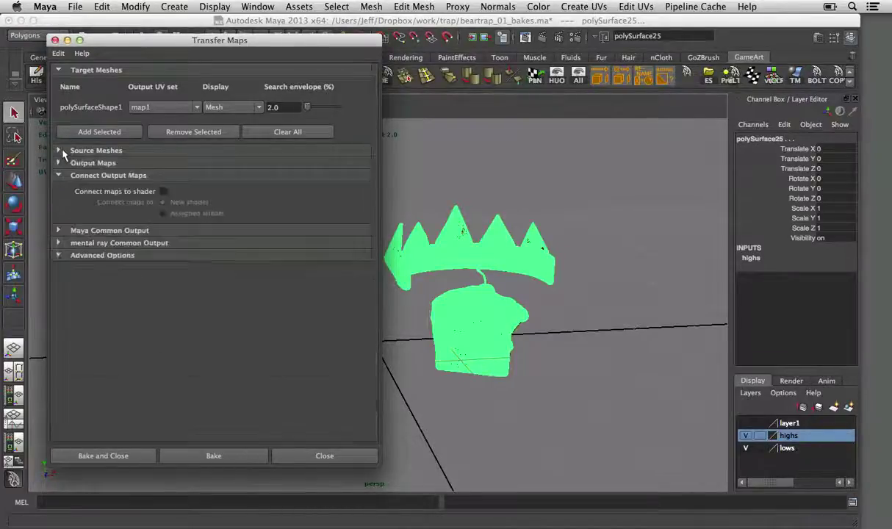
- Review Output Maps: Diffuse color map, colormap_test.jpg in JPEG at 512 × 512
click(73, 70)
click(77, 96)
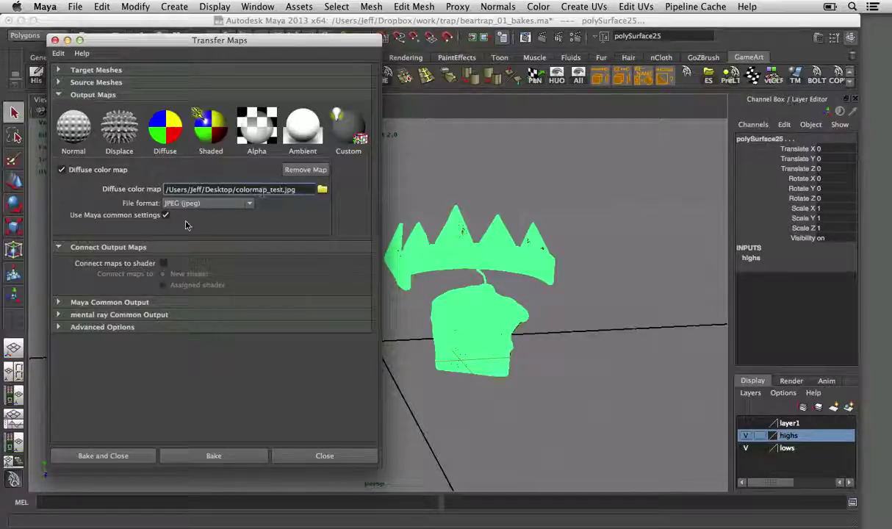
click(152, 248)
click(151, 247)
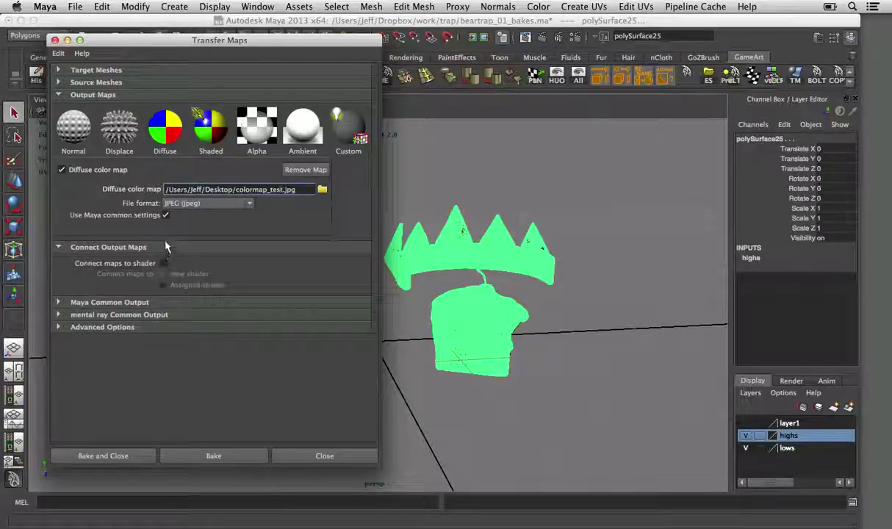
click(162, 247)
- Set Fill texture seams to 6 and bake the 512×512 diffuse color map
click(124, 259)
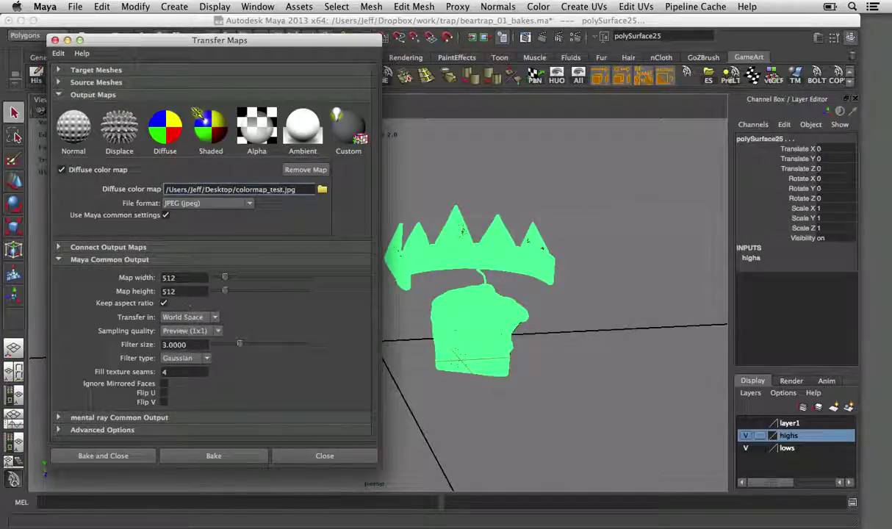
click(174, 372)
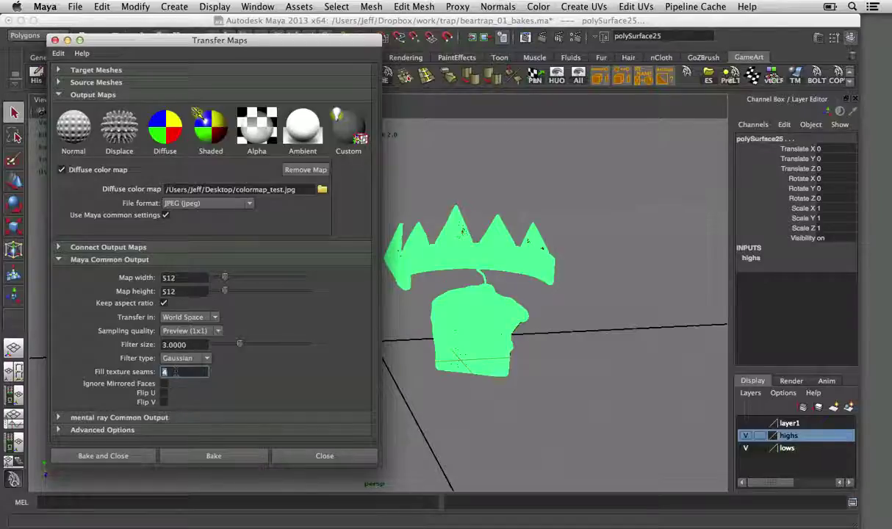
click(201, 456)
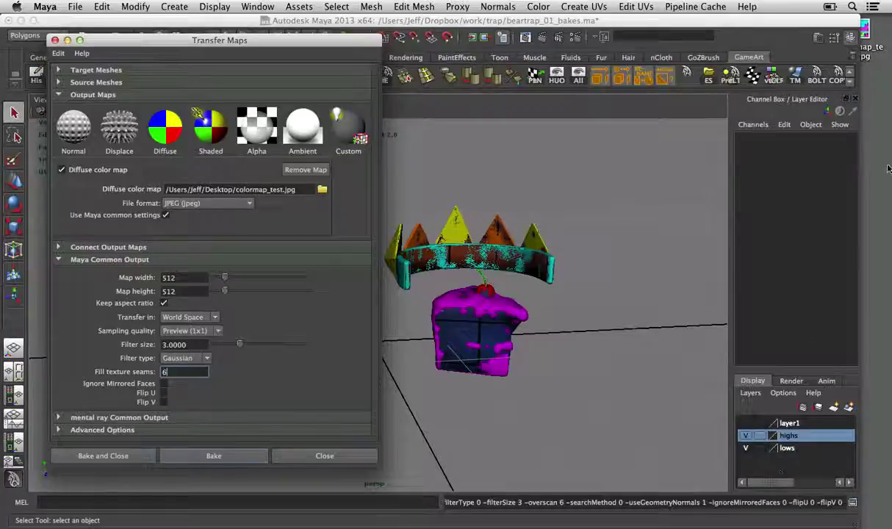
click(866, 40)
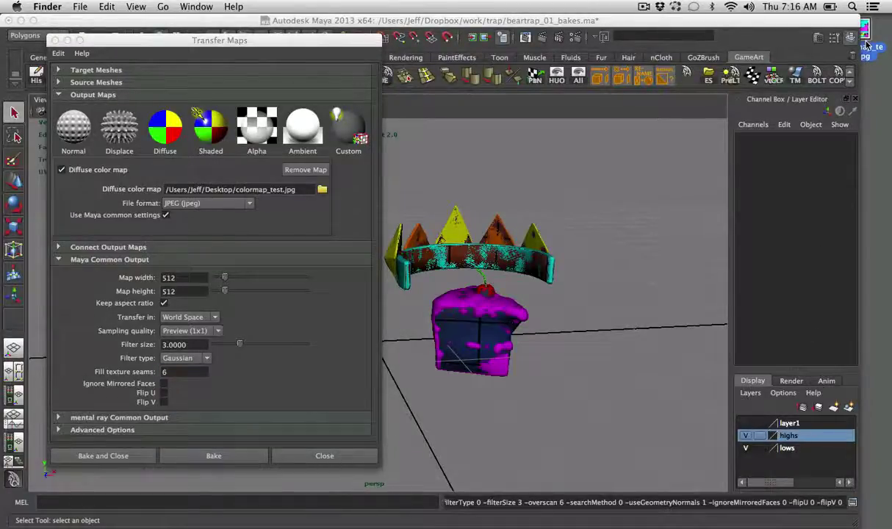
key(space)
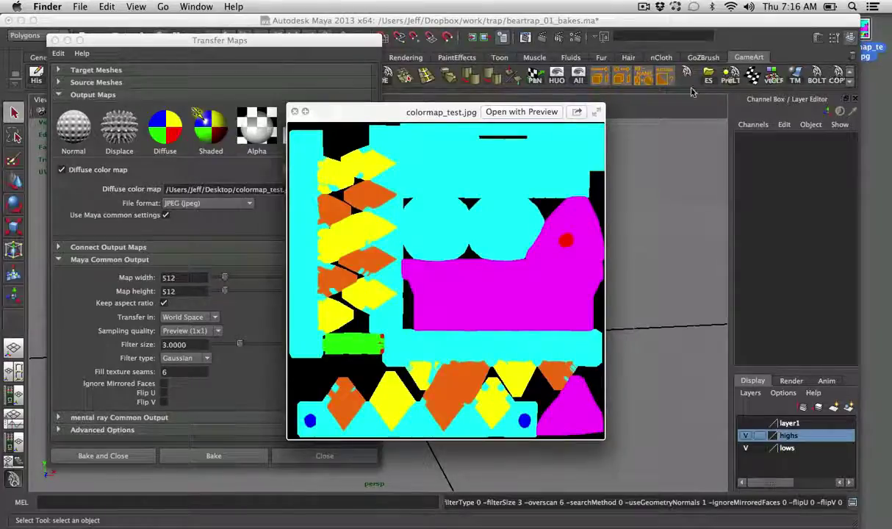
drag(391, 110, 601, 108)
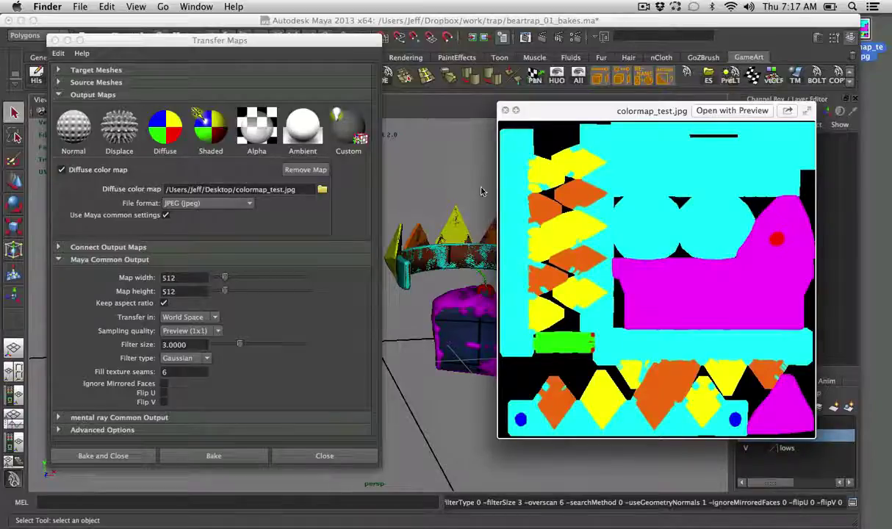
click(505, 110)
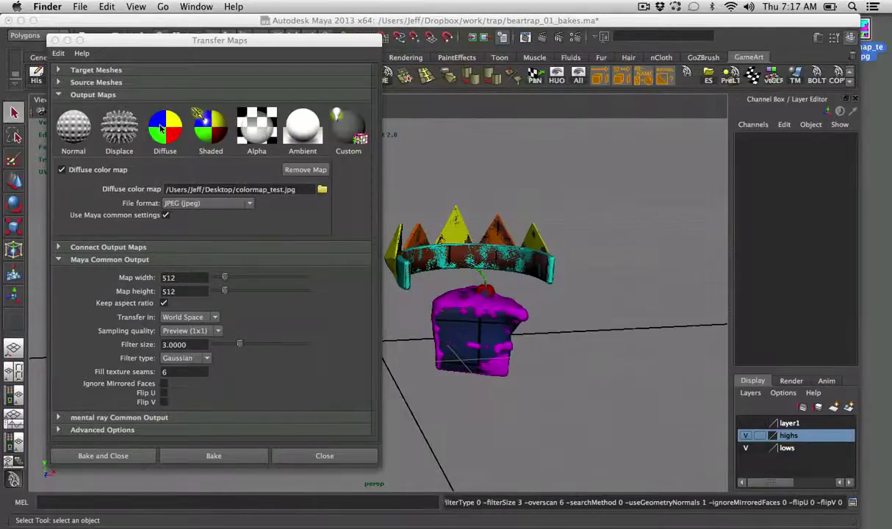